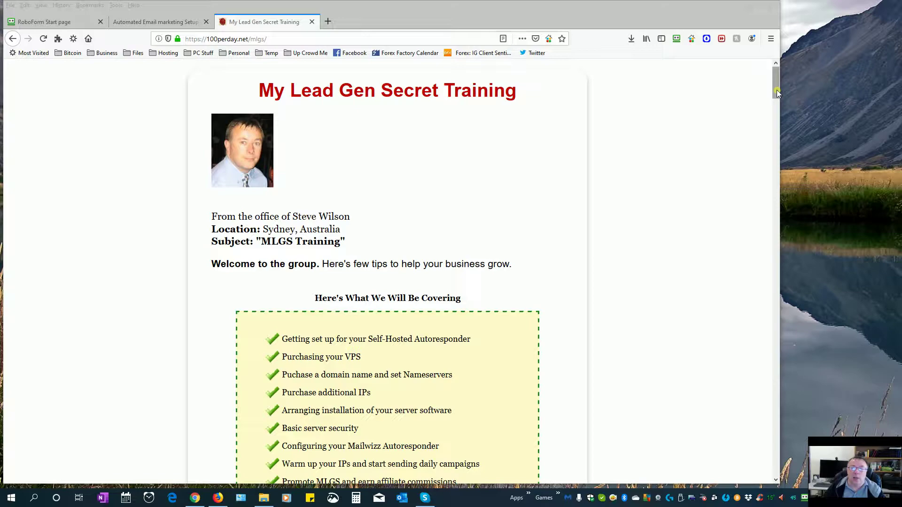
# Scroll the training page down to the 'Warming Up your IPs' video and warmup guide link.
pyautogui.moveTo(775, 85); pyautogui.dragTo(770, 396)
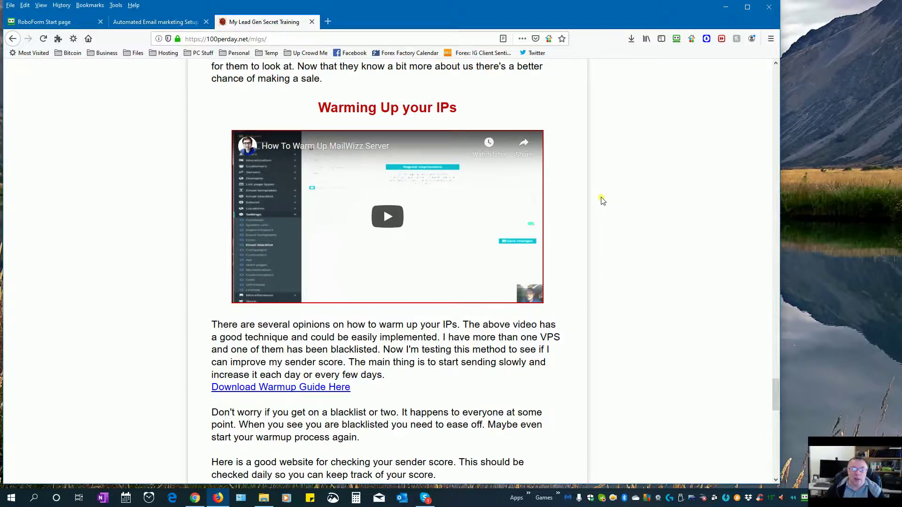
# Scroll past the warm-up links to the IP Reputation Check example showing a 'Suspicious' rating.
pyautogui.scroll(-2, 602, 201)
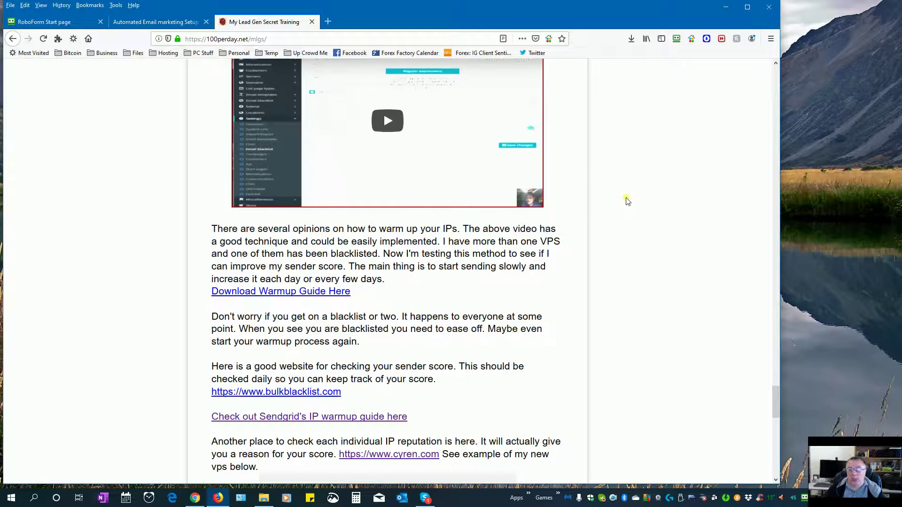
pyautogui.scroll(-4, 627, 201)
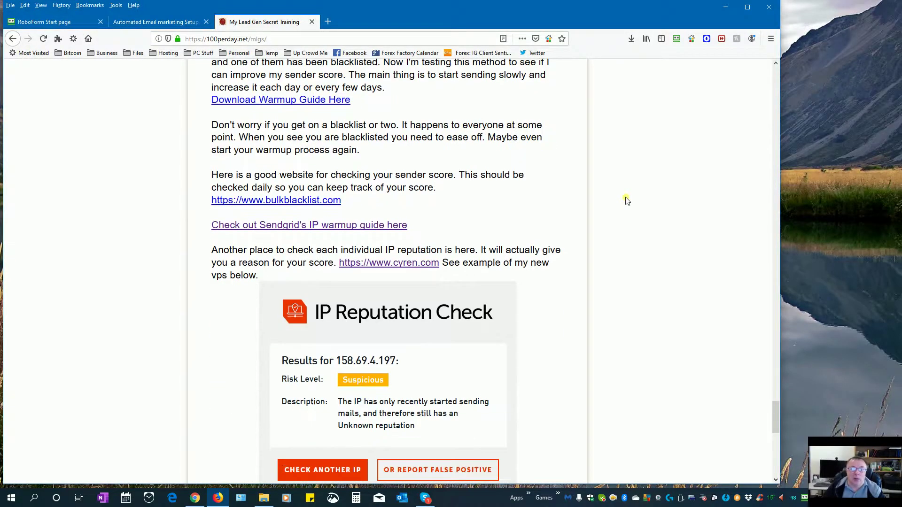
pyautogui.scroll(-2, 626, 201)
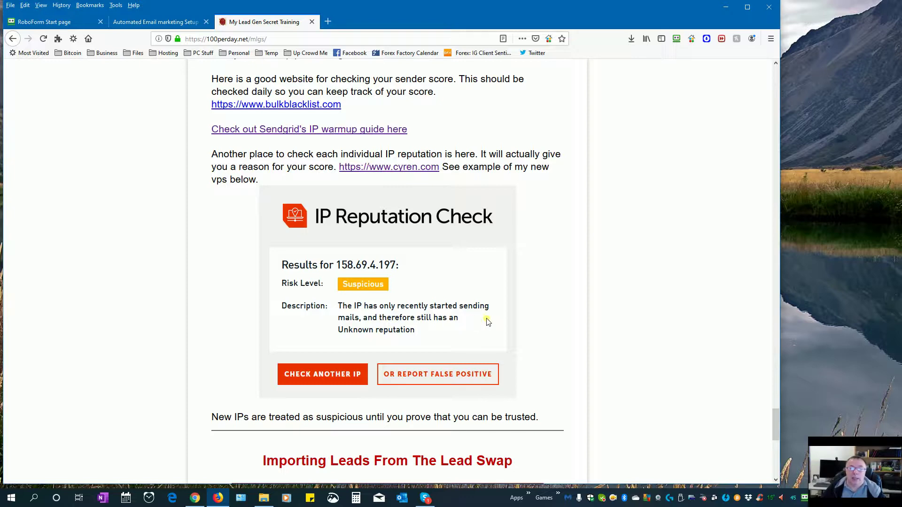
# Revisit the video and IP reputation section, then switch to the 'Automated Email marketing Setup' dashboard tab.
pyautogui.scroll(10, 494, 324)
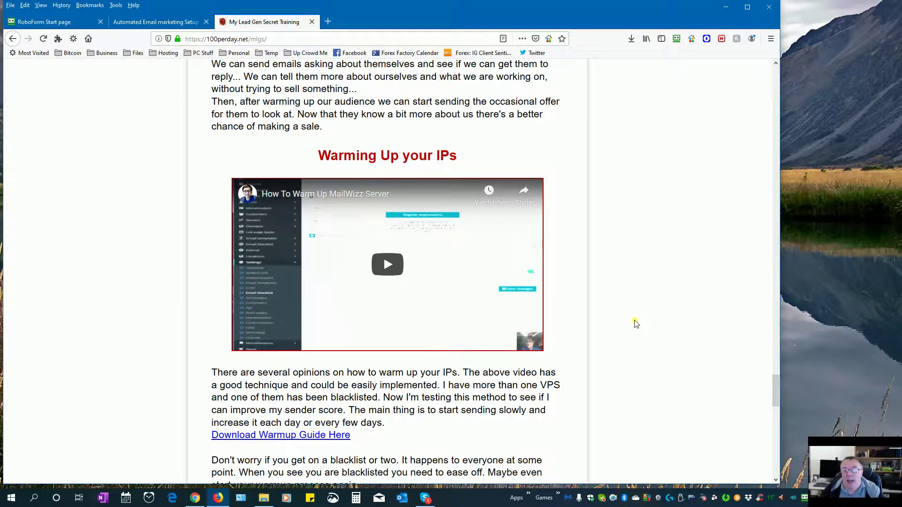
pyautogui.scroll(-3, 634, 323)
pyautogui.scroll(-5, 634, 323)
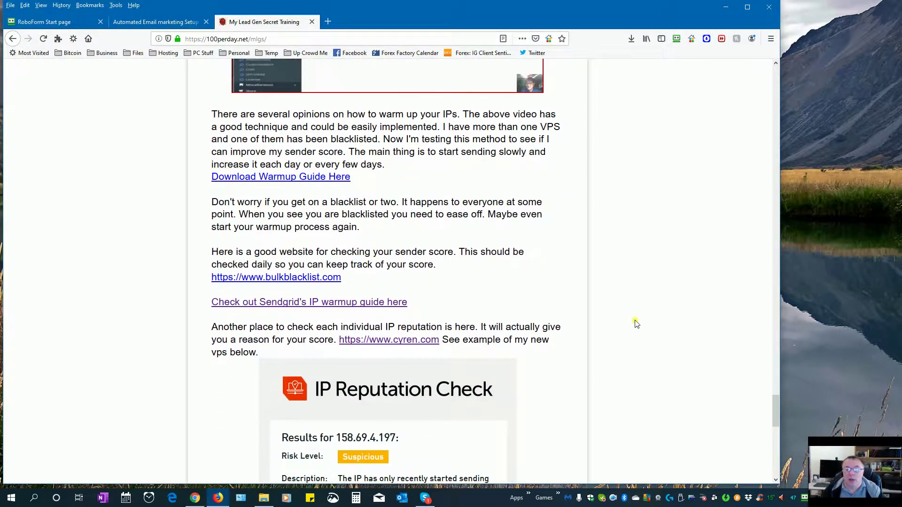
pyautogui.scroll(-1, 635, 323)
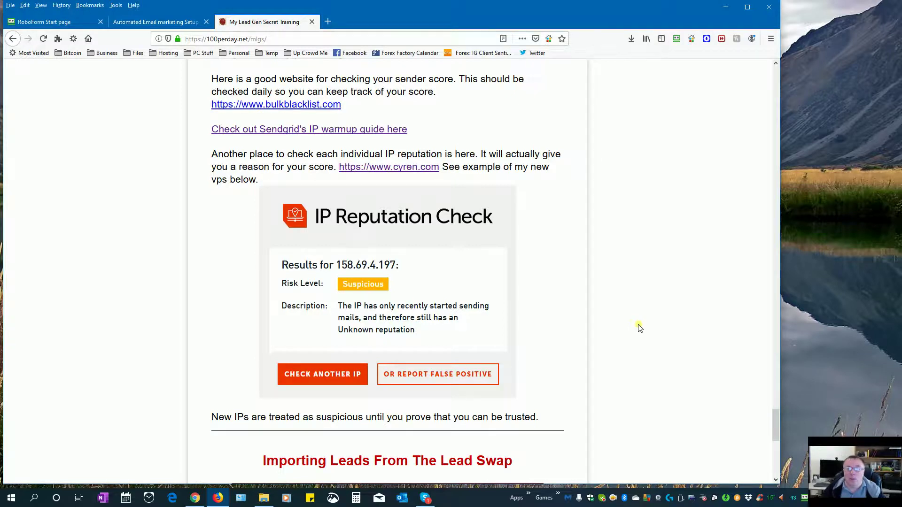
pyautogui.click(154, 22)
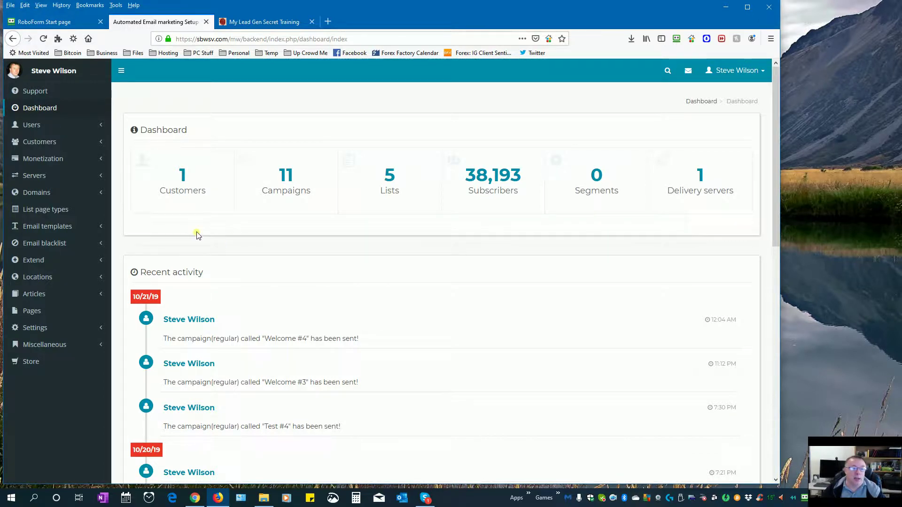
# Expand Domains and then Servers in the MailWizz sidebar navigation.
pyautogui.click(44, 196)
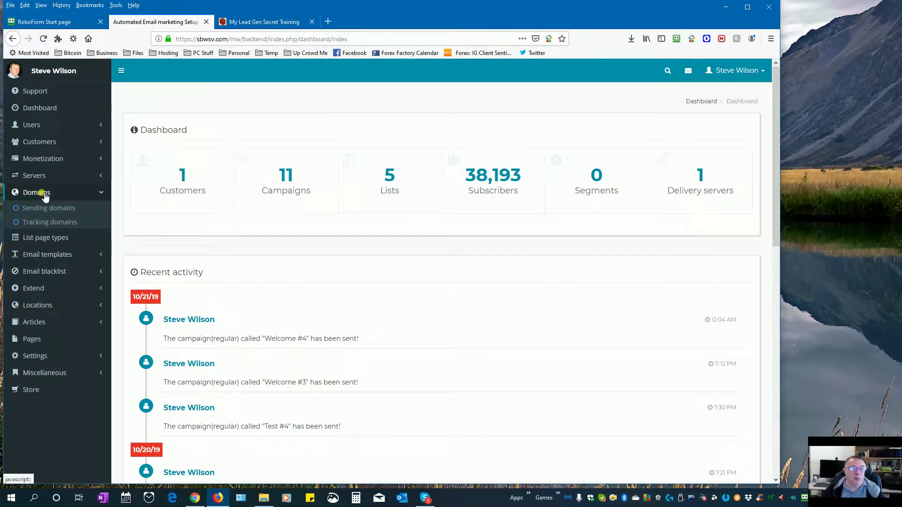
pyautogui.click(39, 177)
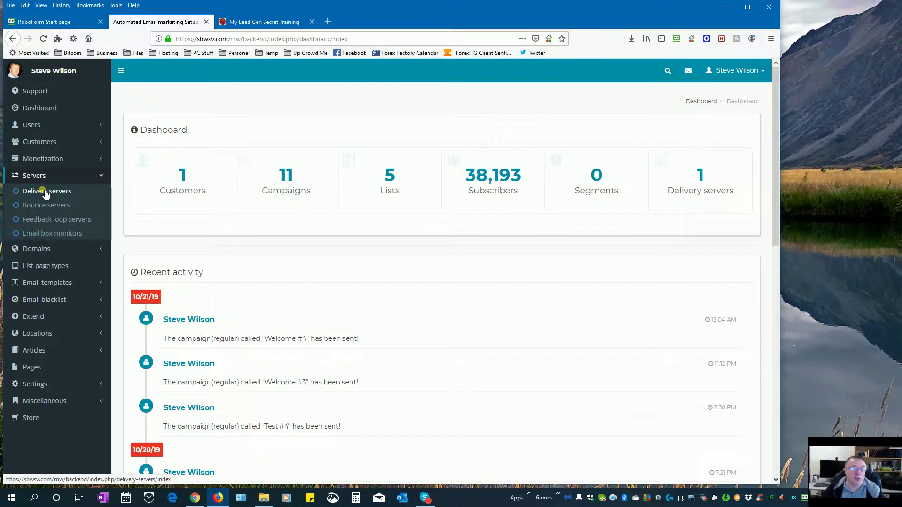
# Open Server 1 from Delivery servers and check the help for its 60000000 Pause after send value.
pyautogui.click(45, 192)
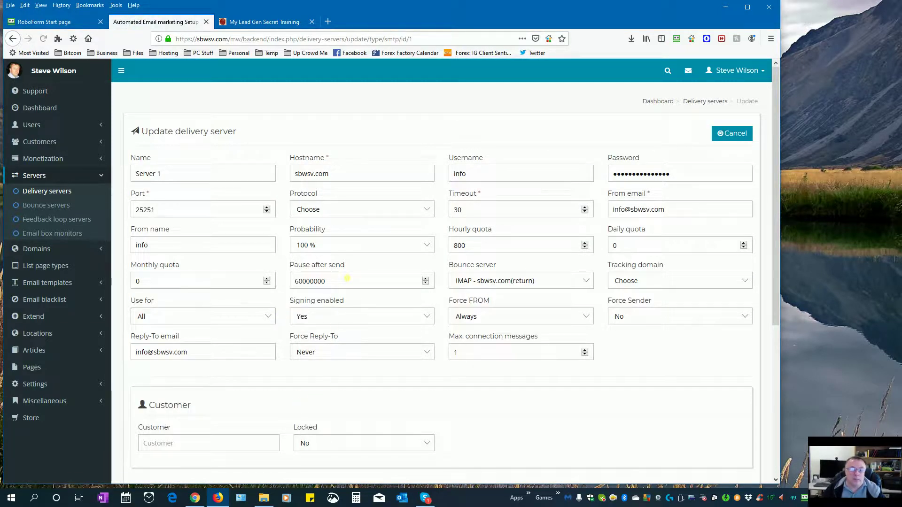
pyautogui.moveTo(336, 284)
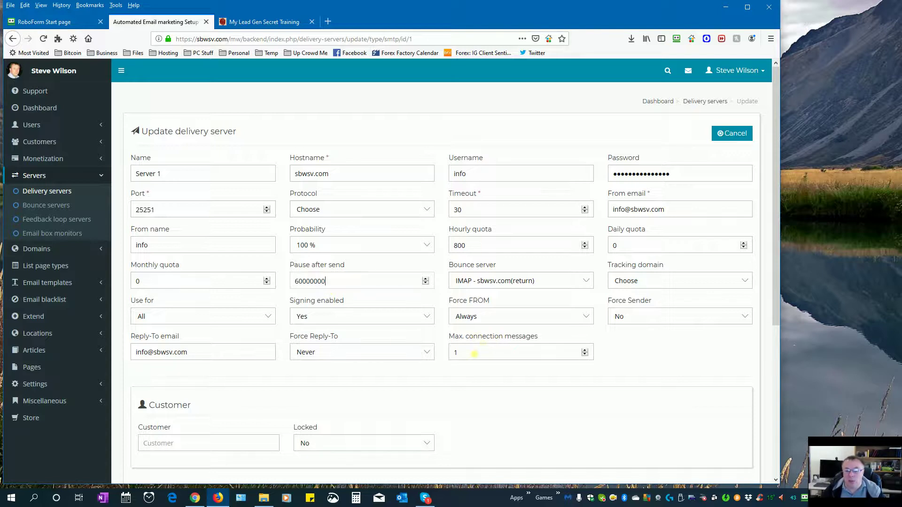
pyautogui.click(479, 352)
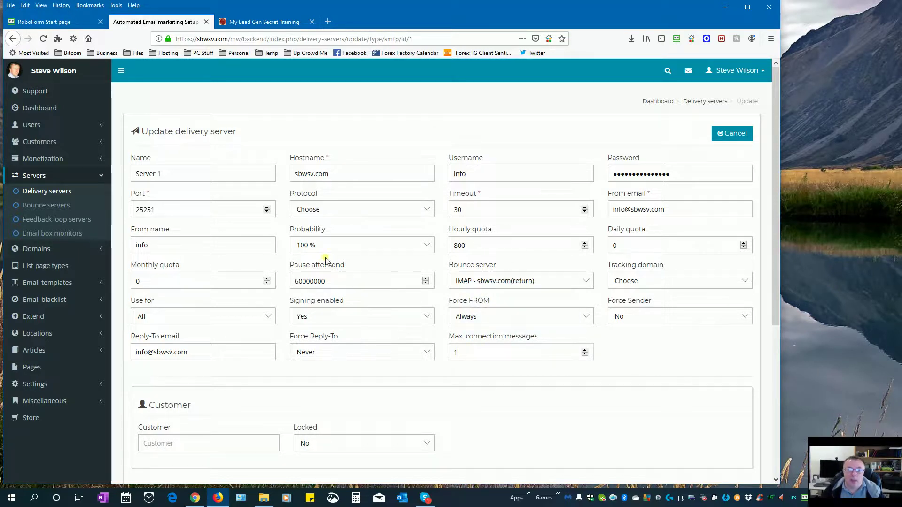
pyautogui.click(338, 284)
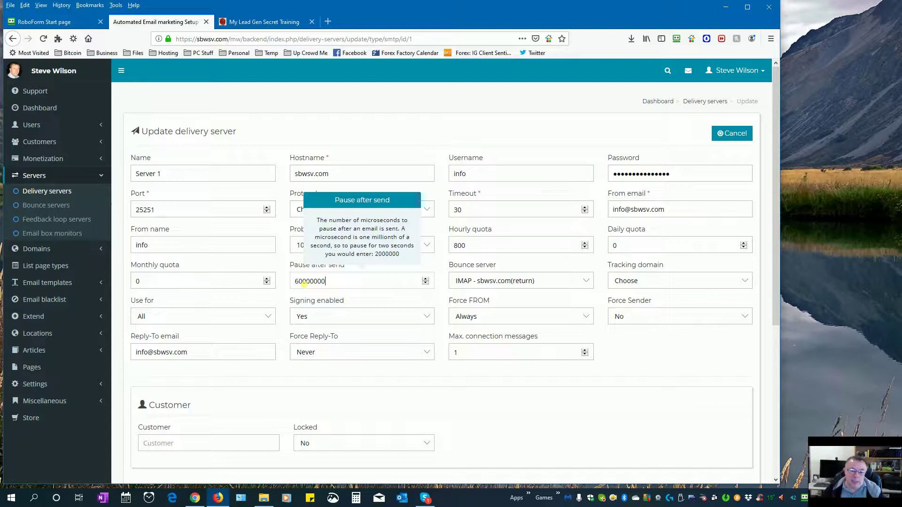
pyautogui.click(338, 284)
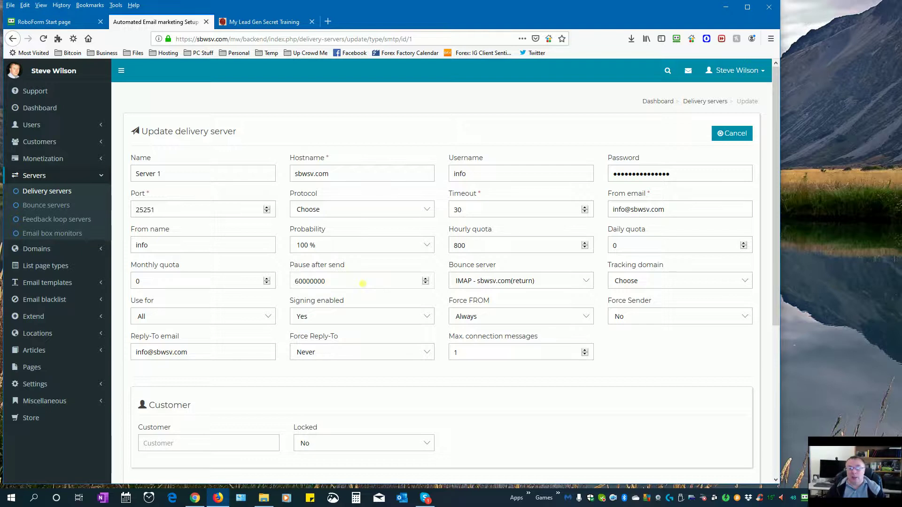
pyautogui.hotkey('shift', 'Right')
pyautogui.hotkey('shift', 'Right')
pyautogui.hotkey('shift', 'Right')
pyautogui.hotkey('shift', 'Right')
pyautogui.hotkey('shift', 'Right')
pyautogui.hotkey('shift', 'Right')
pyautogui.press('Left')
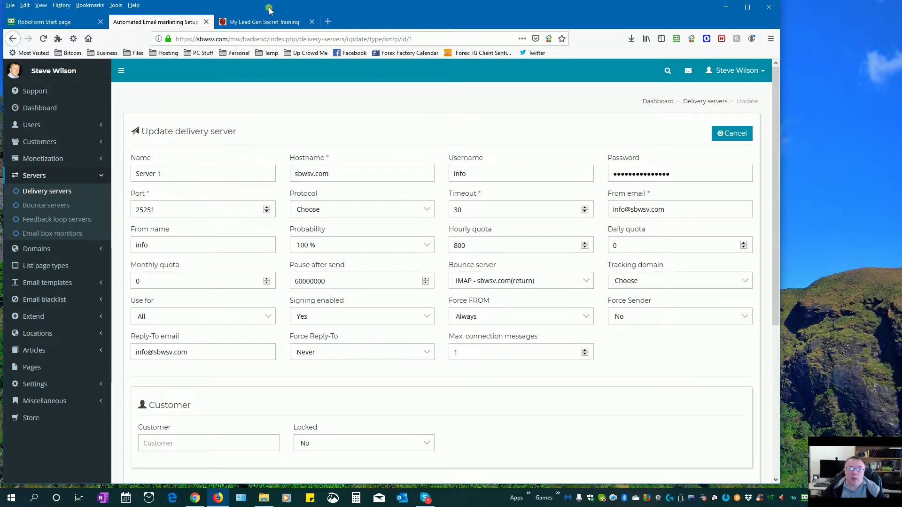
pyautogui.click(265, 22)
pyautogui.scroll(3, 499, 206)
pyautogui.scroll(6, 499, 207)
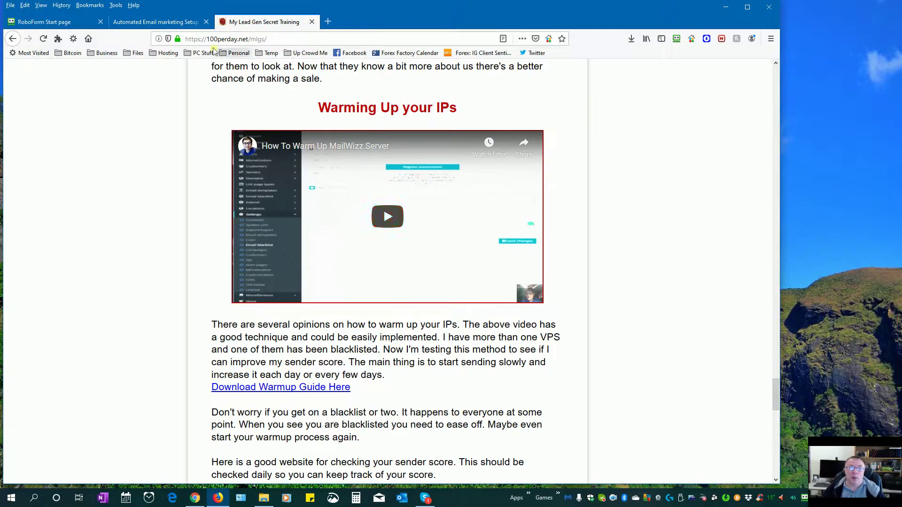
pyautogui.click(180, 23)
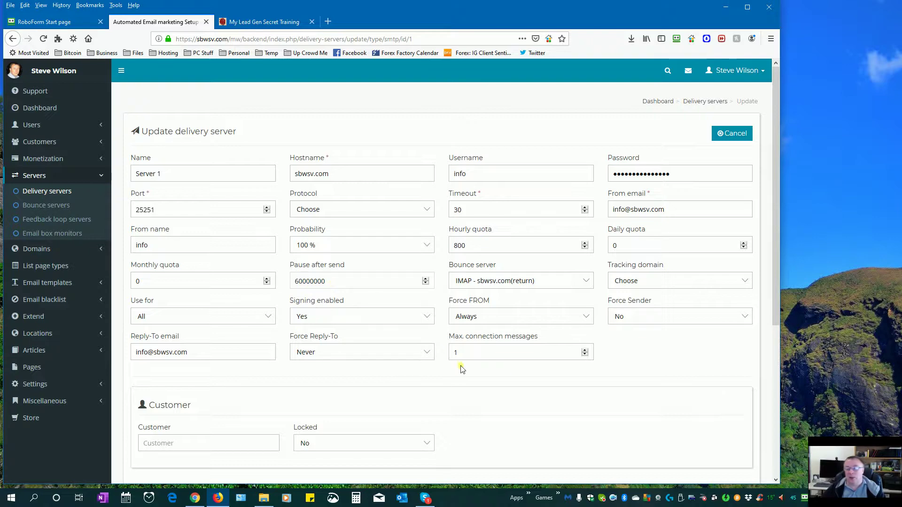
pyautogui.scroll(-5, 470, 370)
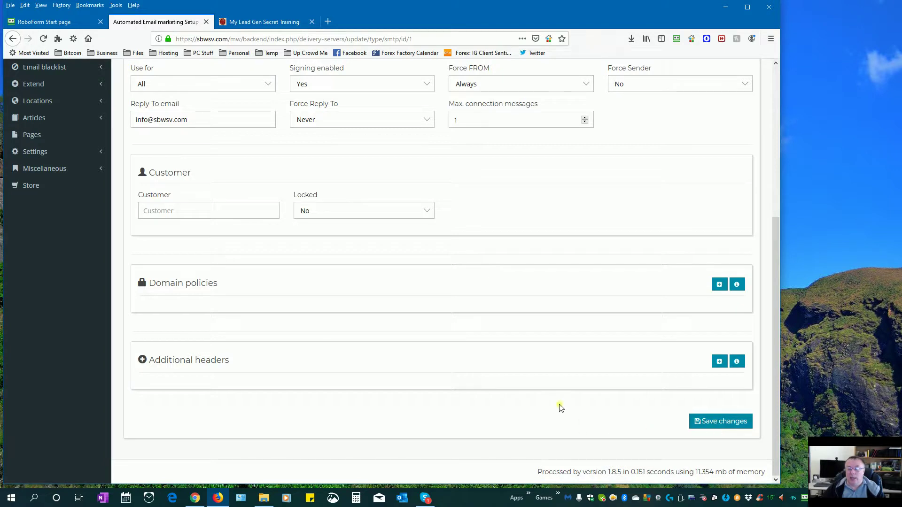
pyautogui.scroll(5, 557, 402)
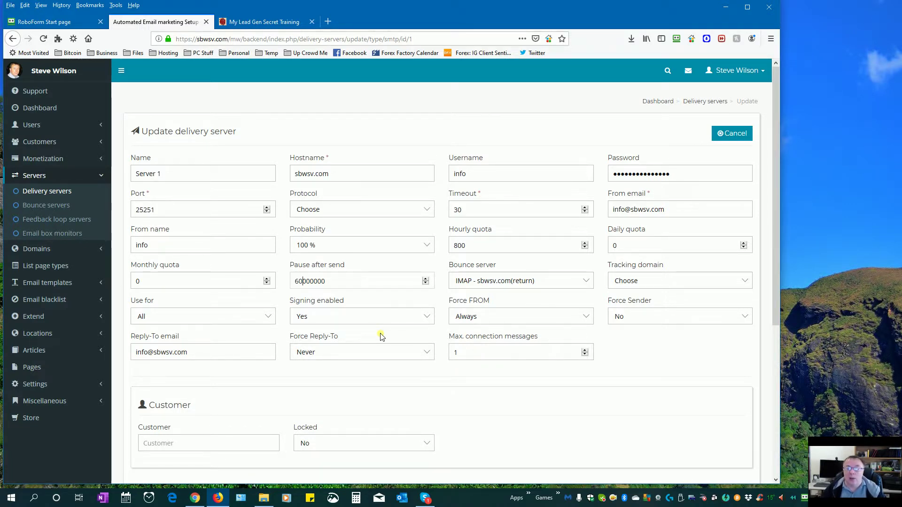
# Try Pause after send values 30000000 and 10000000, then settle on 60000000 microseconds.
pyautogui.click(298, 282)
pyautogui.press('BackSpace')
pyautogui.write('3')
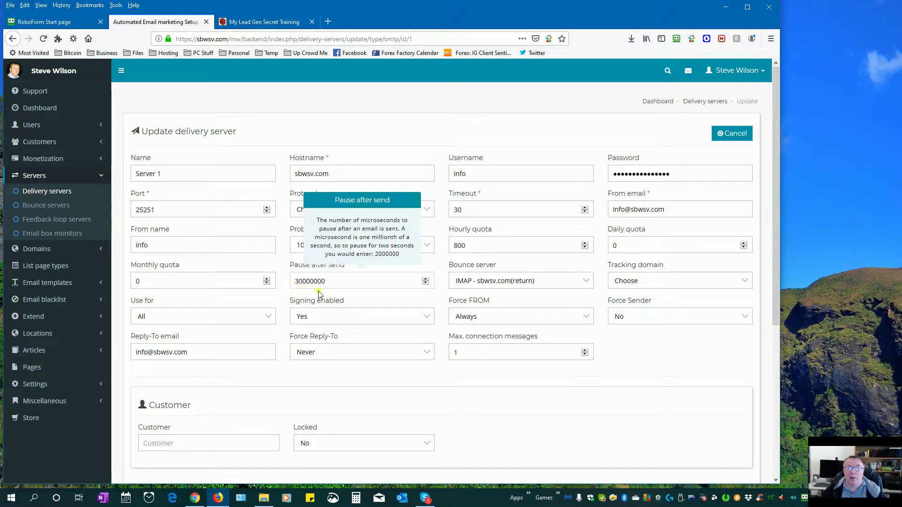
pyautogui.press('BackSpace')
pyautogui.write('1')
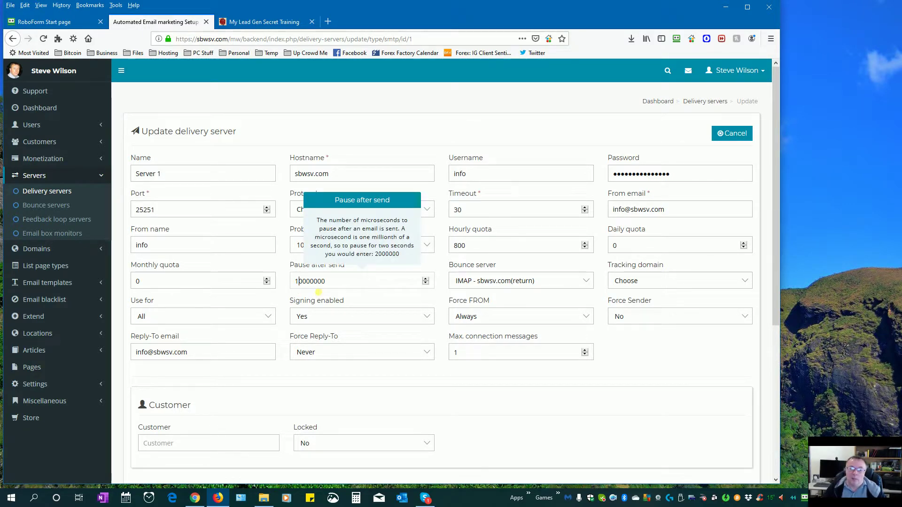
pyautogui.doubleClick(339, 284)
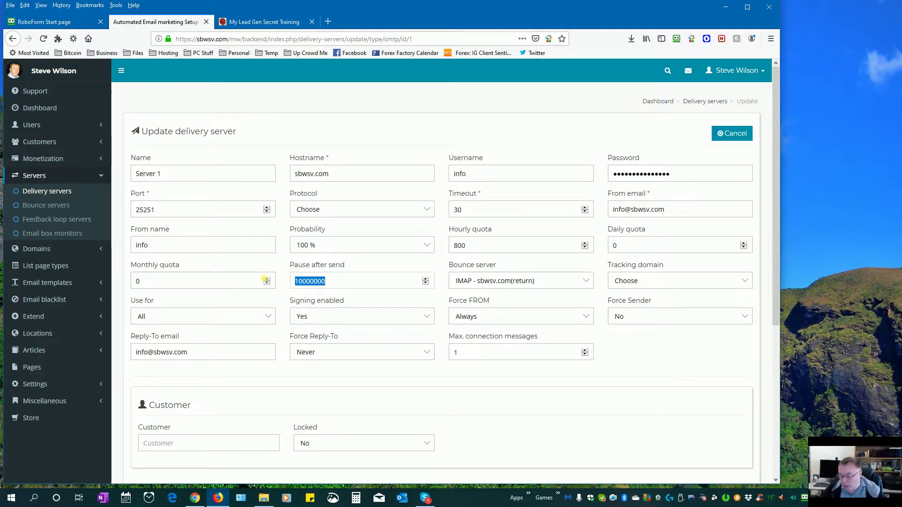
pyautogui.write('0')
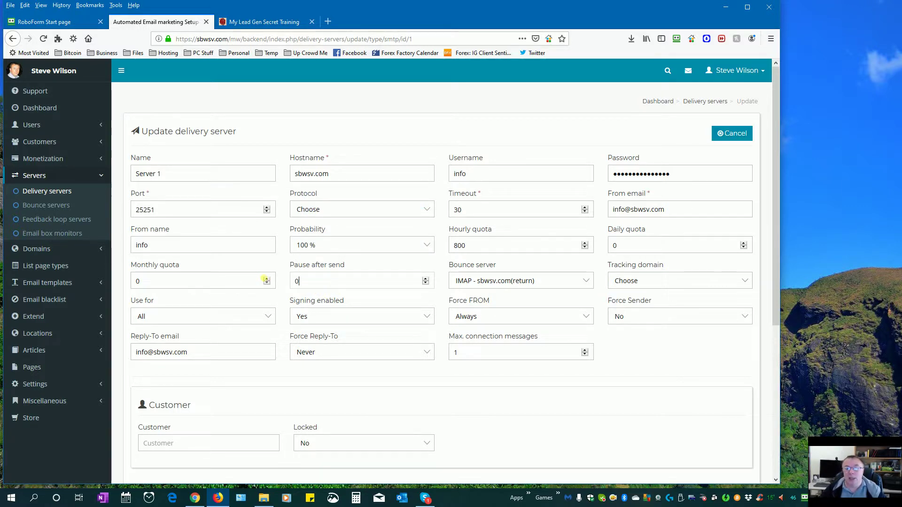
pyautogui.doubleClick(300, 283)
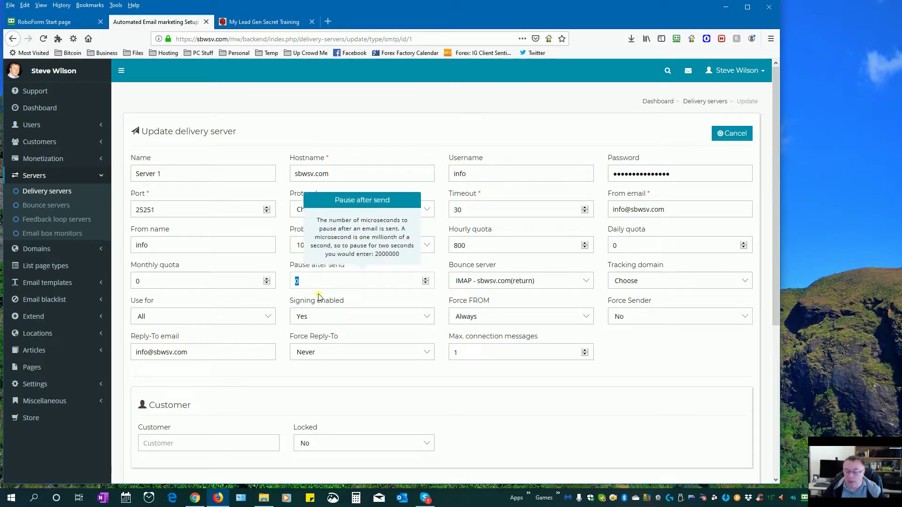
pyautogui.write('60000000')
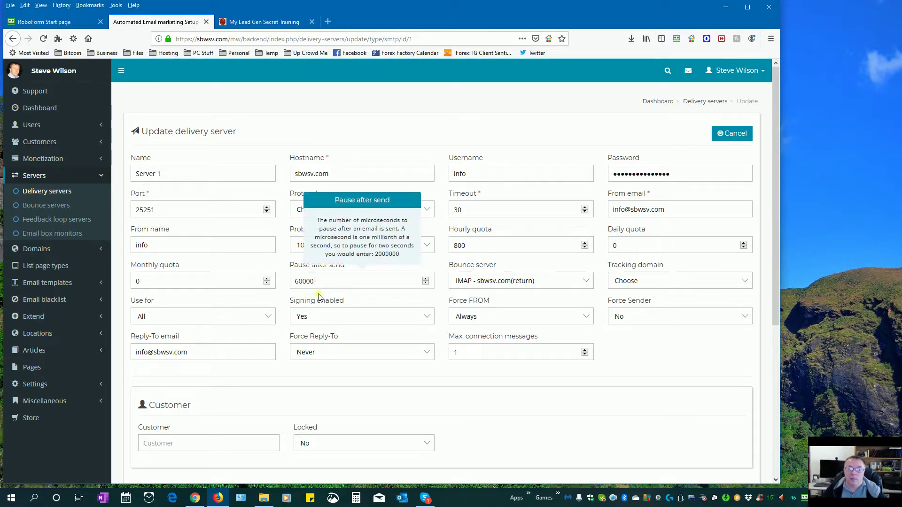
pyautogui.click(625, 359)
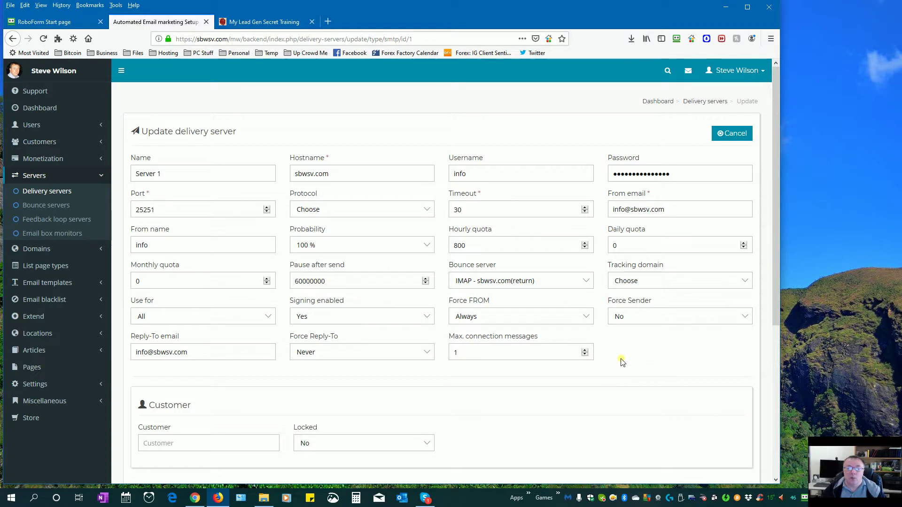